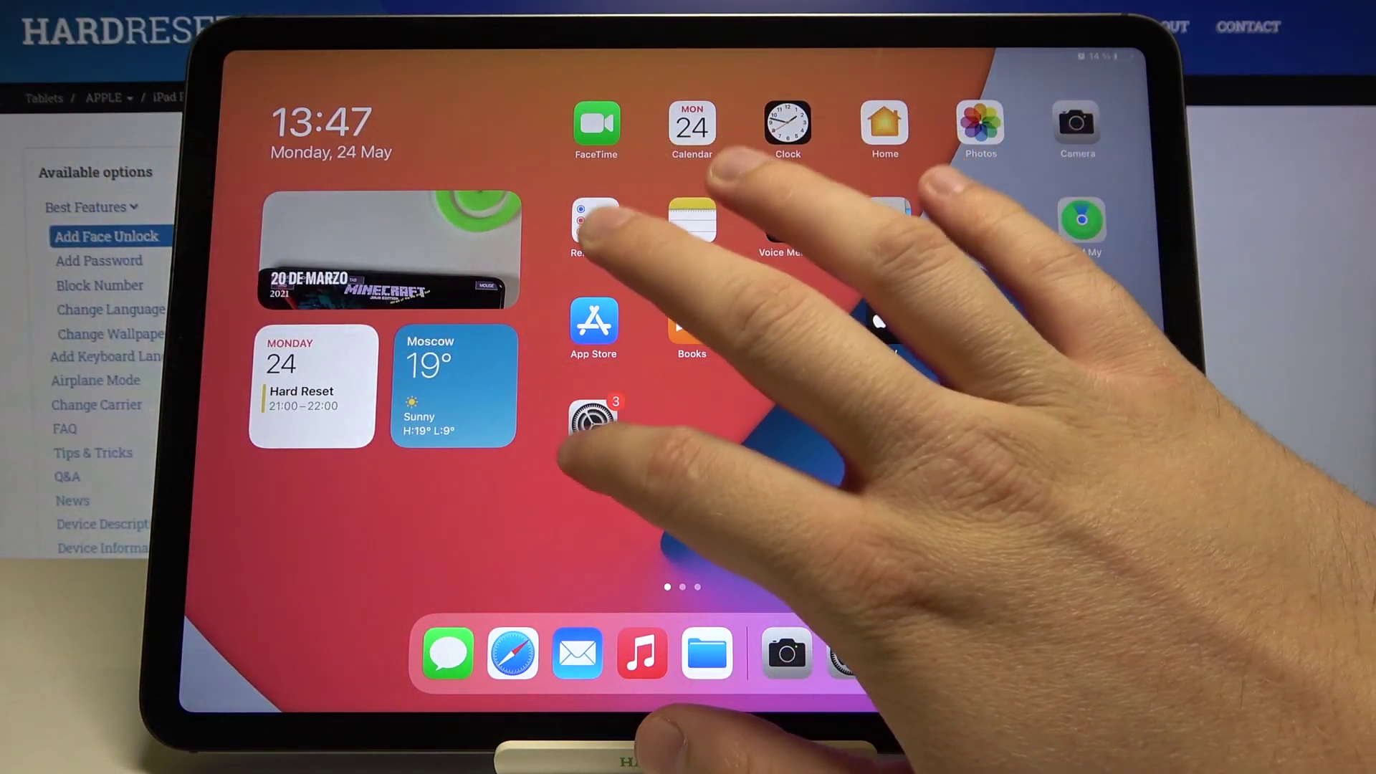
- Turn on Bluetooth in Settings so the iPad scans for nearby devices
{"action": "left_click", "coordinate": [591, 425]}
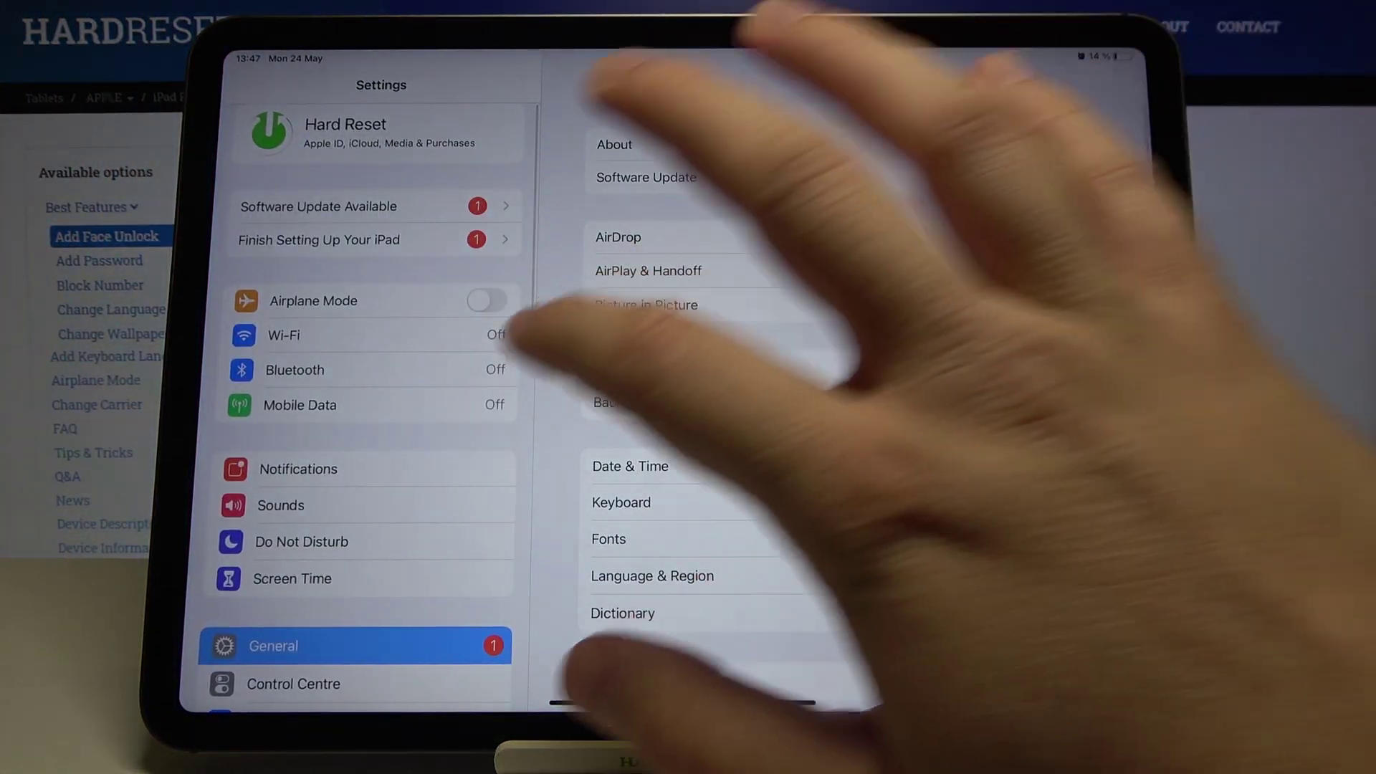
{"action": "left_click", "coordinate": [322, 369]}
{"action": "left_click", "coordinate": [1072, 144]}
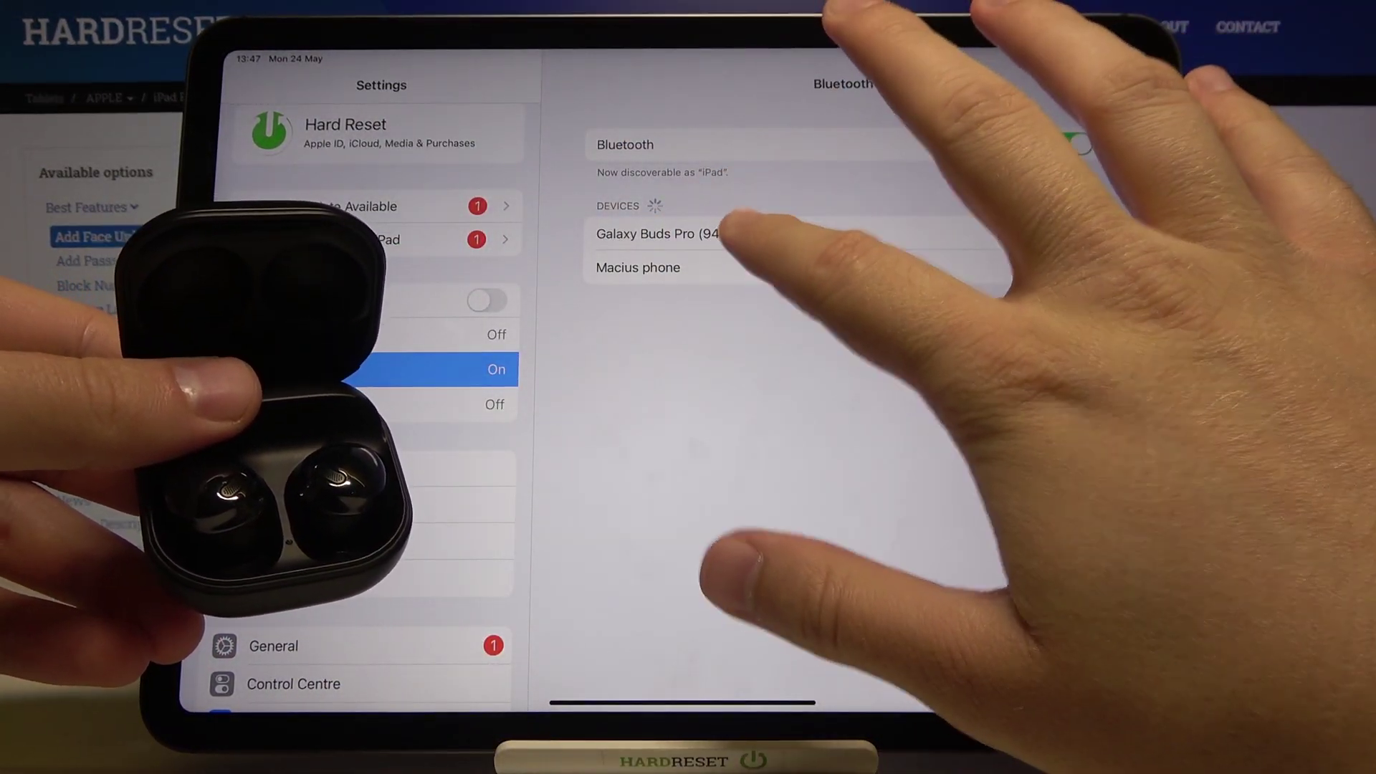
- Connect the Galaxy Buds Pro (94A6), then forget them from the iPad's device list
{"action": "left_click", "coordinate": [688, 233]}
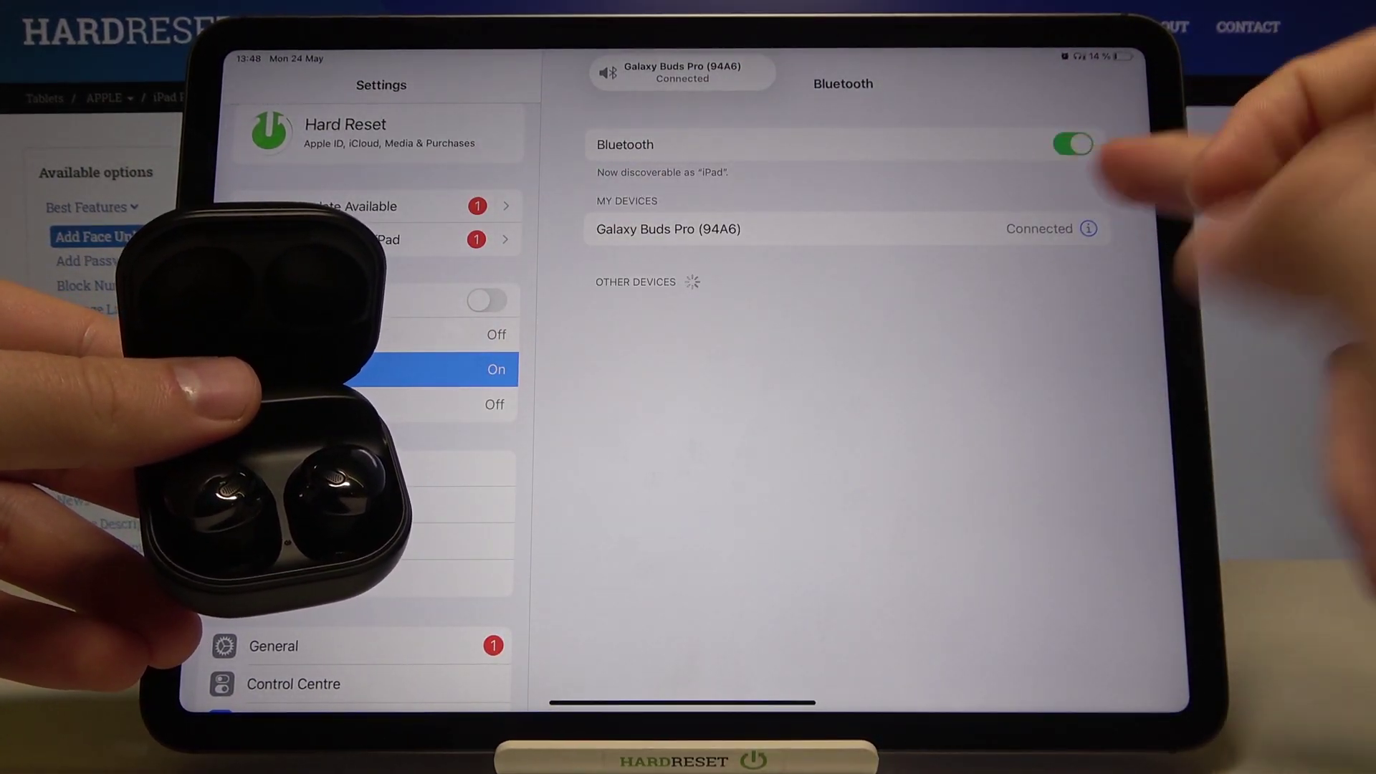
{"action": "left_click", "coordinate": [1088, 228]}
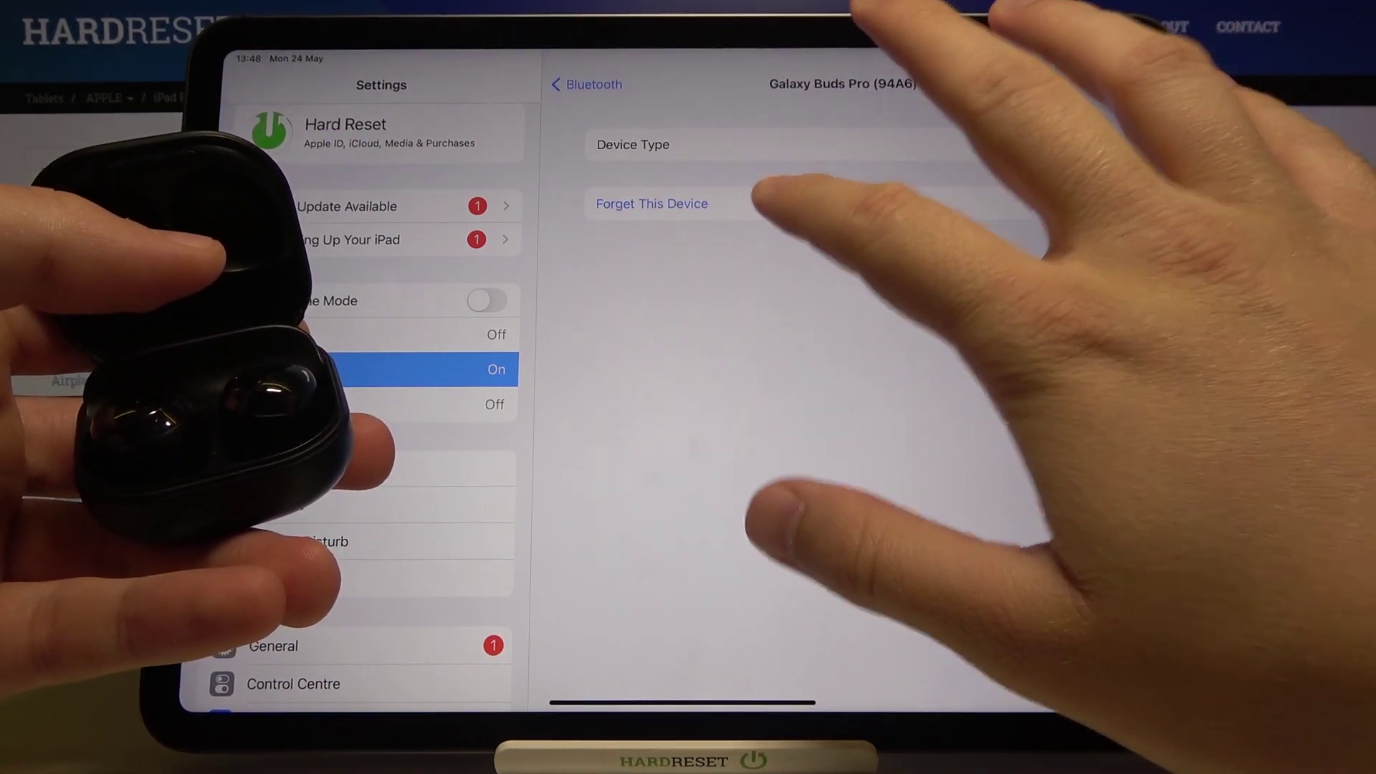
{"action": "left_click", "coordinate": [652, 203]}
{"action": "left_click", "coordinate": [738, 397]}
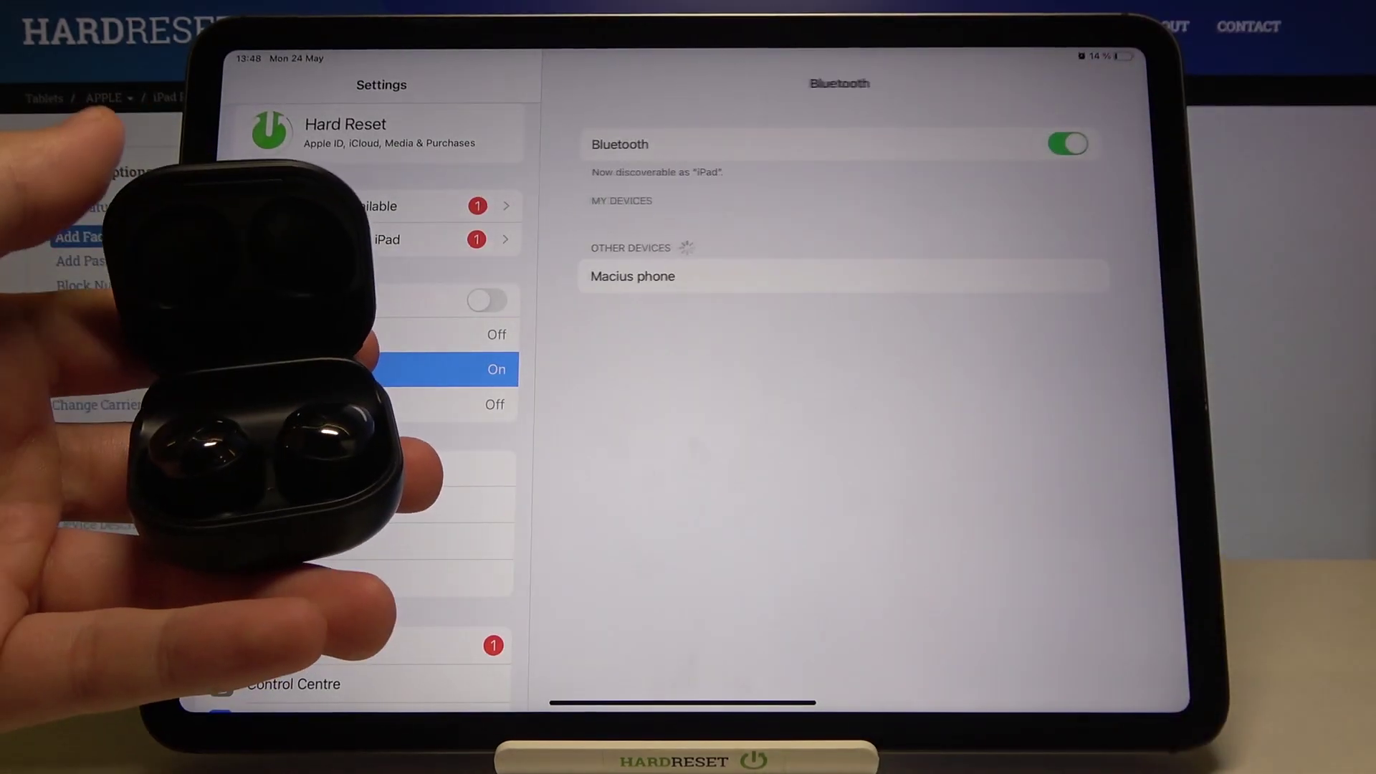